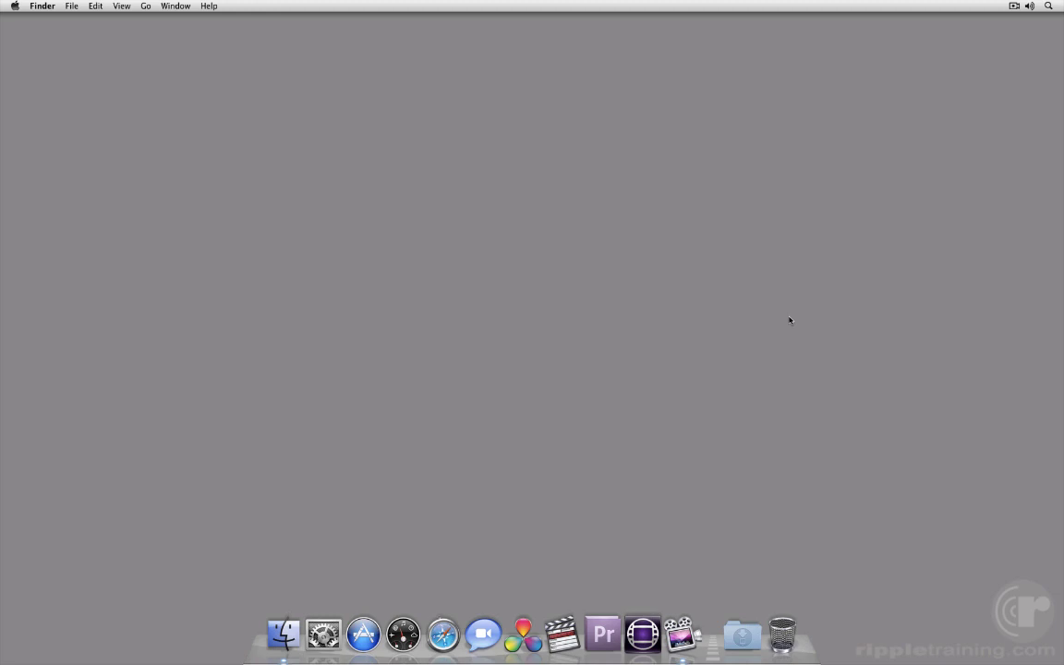
# Launch DaVinci Resolve Lite from the Dock and wait for the User Login screen
pyautogui.click(523, 634)
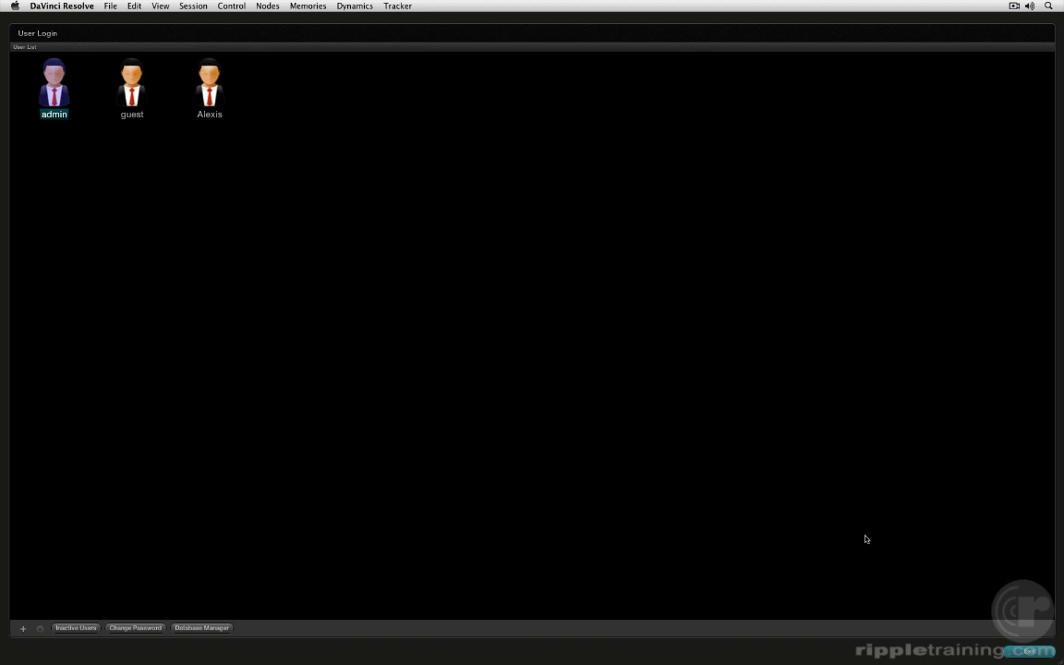
pyautogui.click(201, 627)
# Log in as a user and load the Class project from the Project List
pyautogui.doubleClick(211, 92)
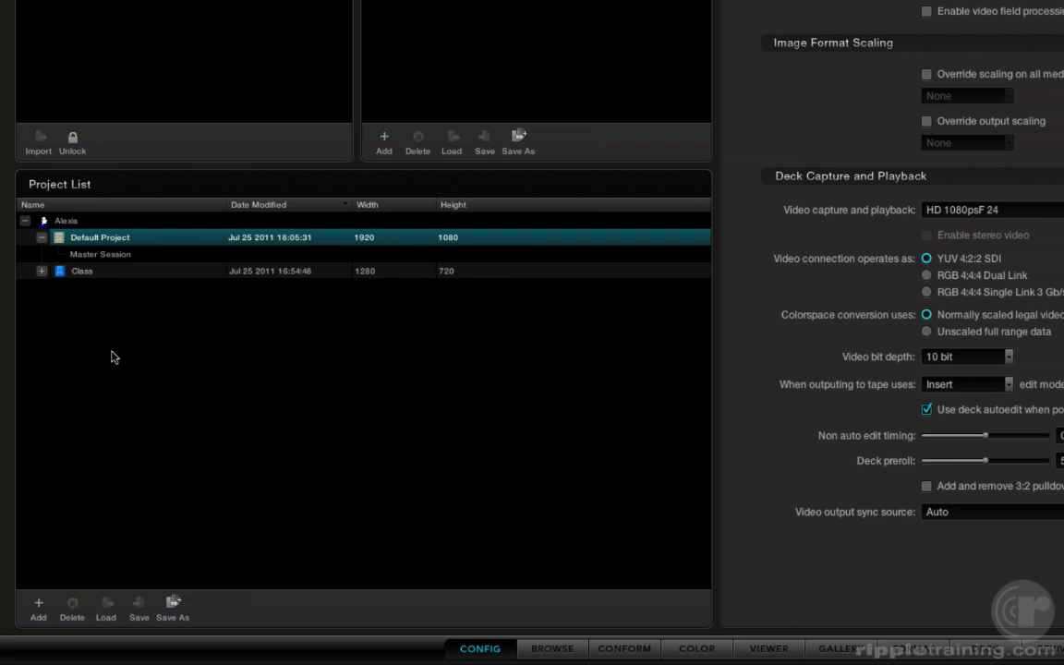
pyautogui.click(85, 270)
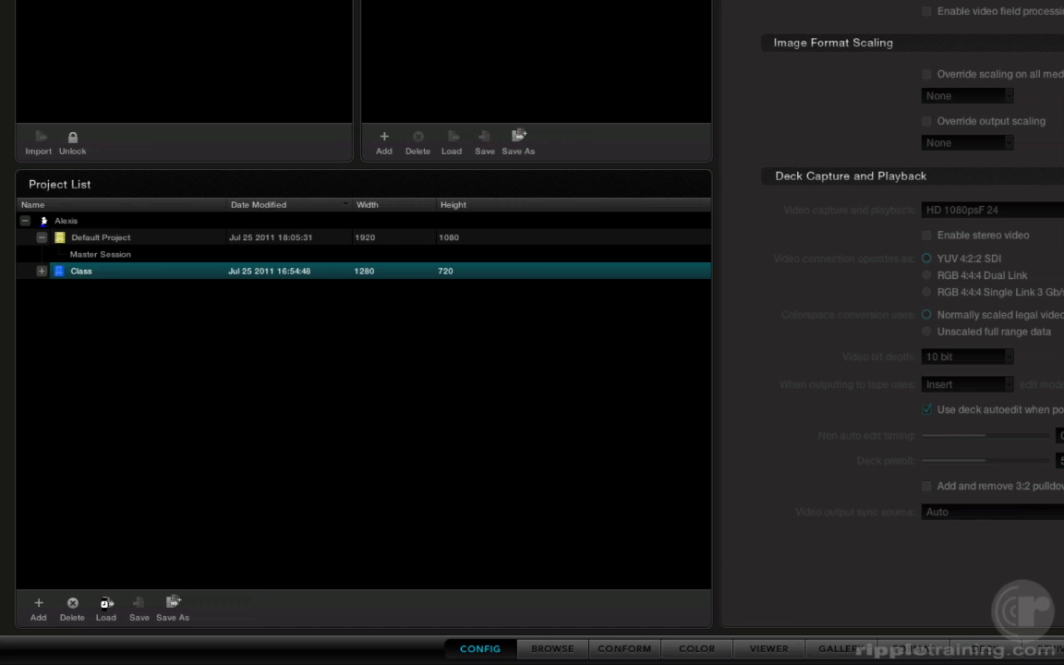
pyautogui.click(104, 604)
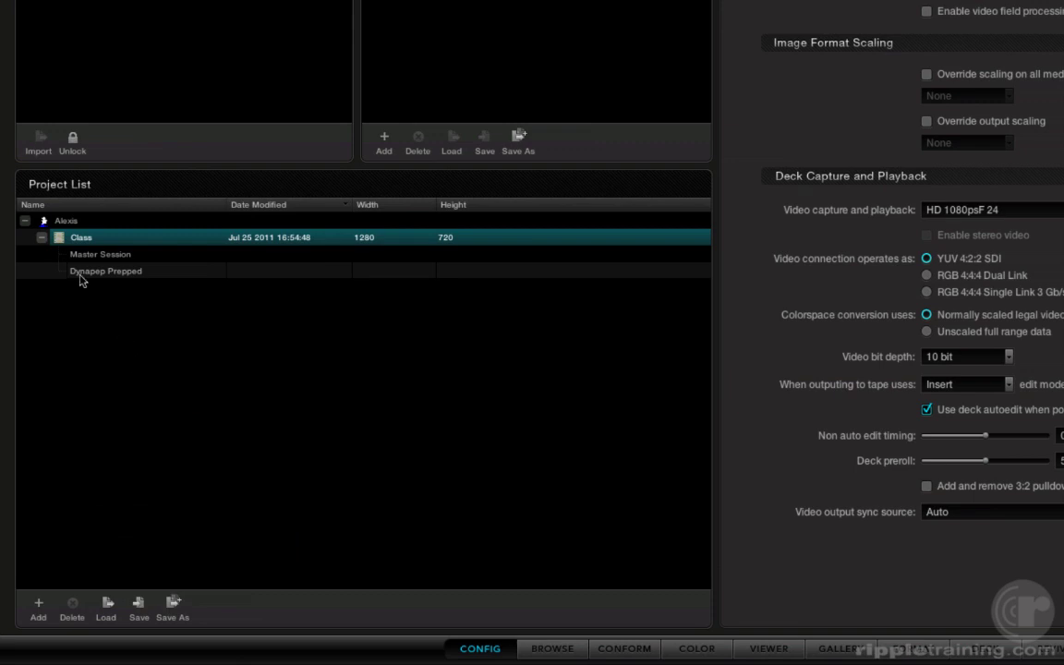
pyautogui.rightClick(59, 242)
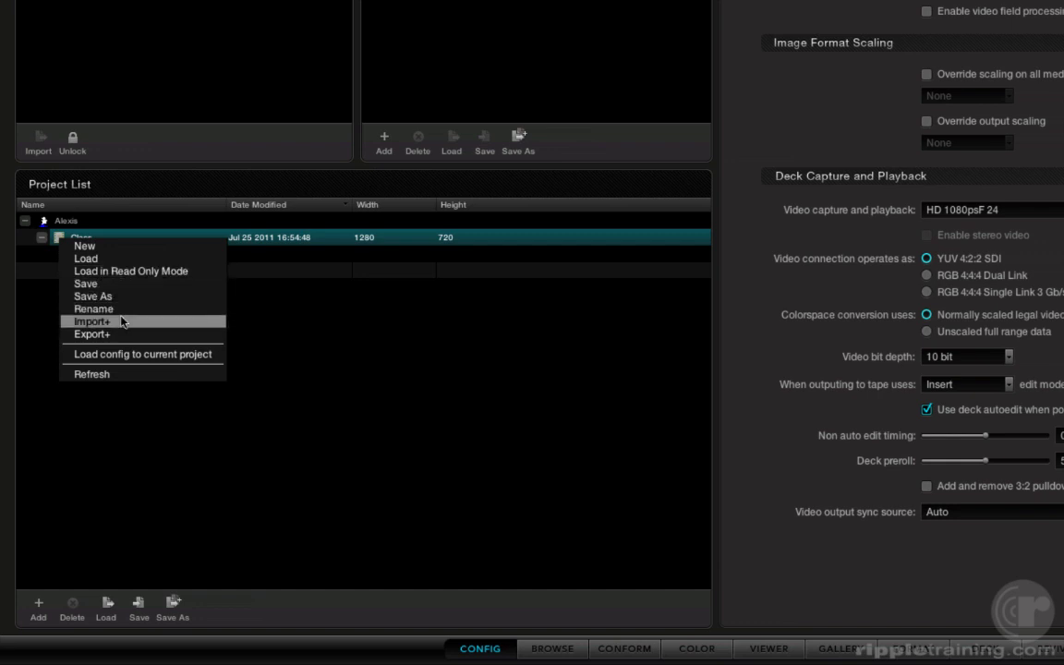
pyautogui.click(418, 354)
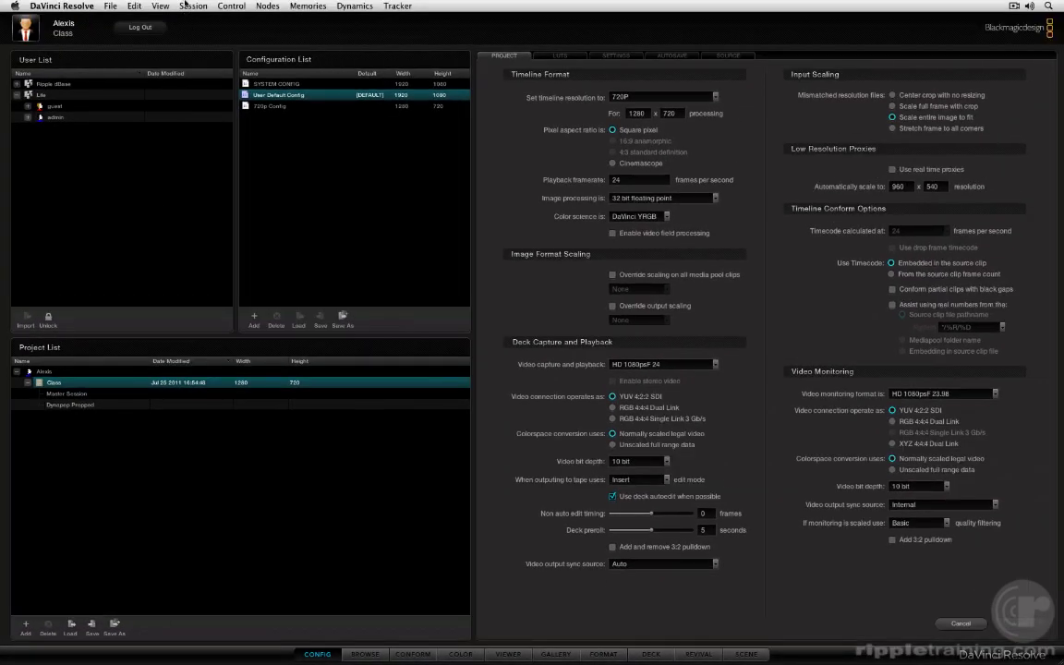
pyautogui.click(184, 5)
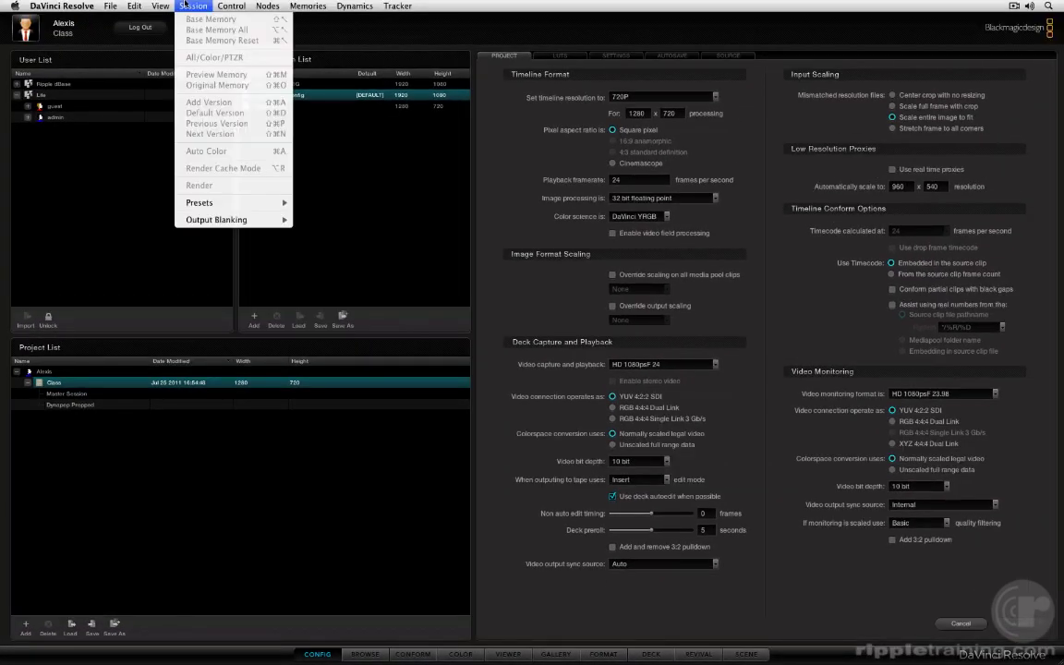
pyautogui.click(185, 5)
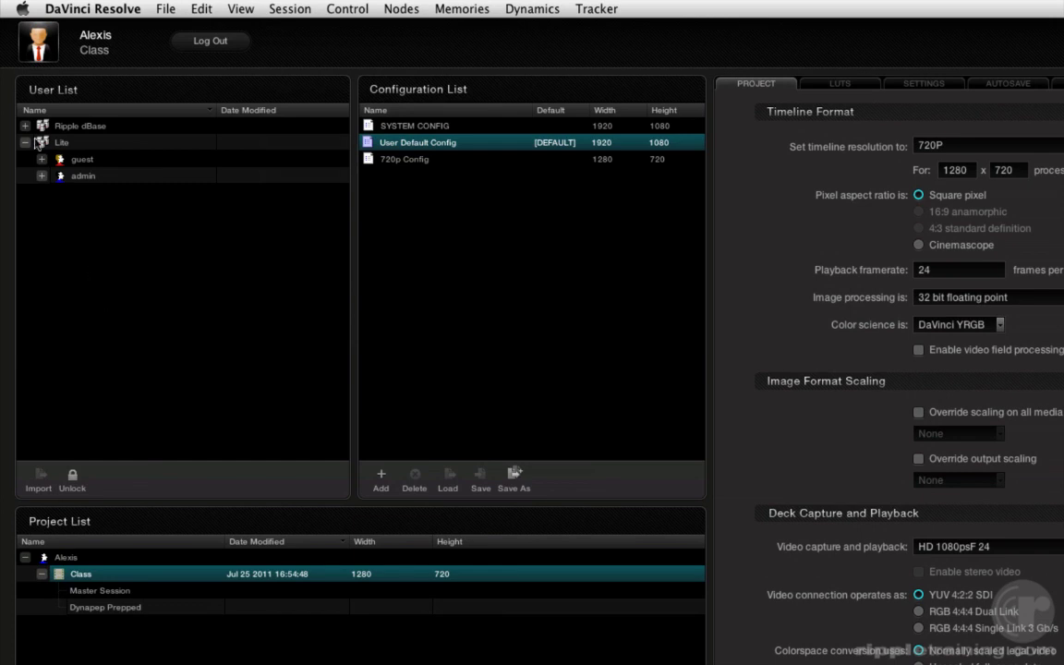
pyautogui.click(25, 126)
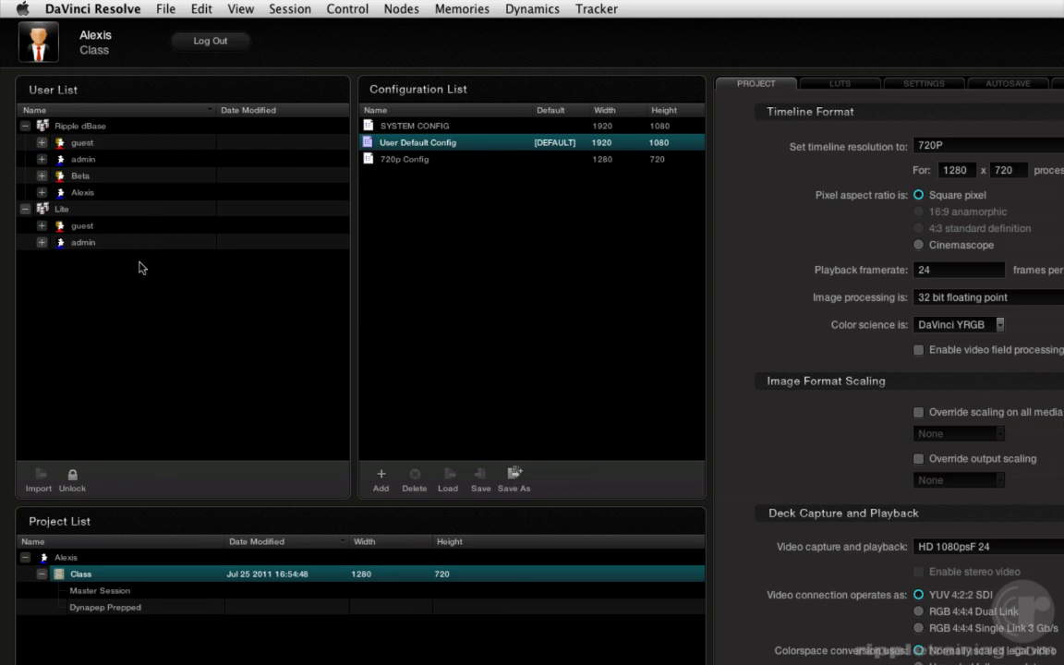
pyautogui.click(25, 126)
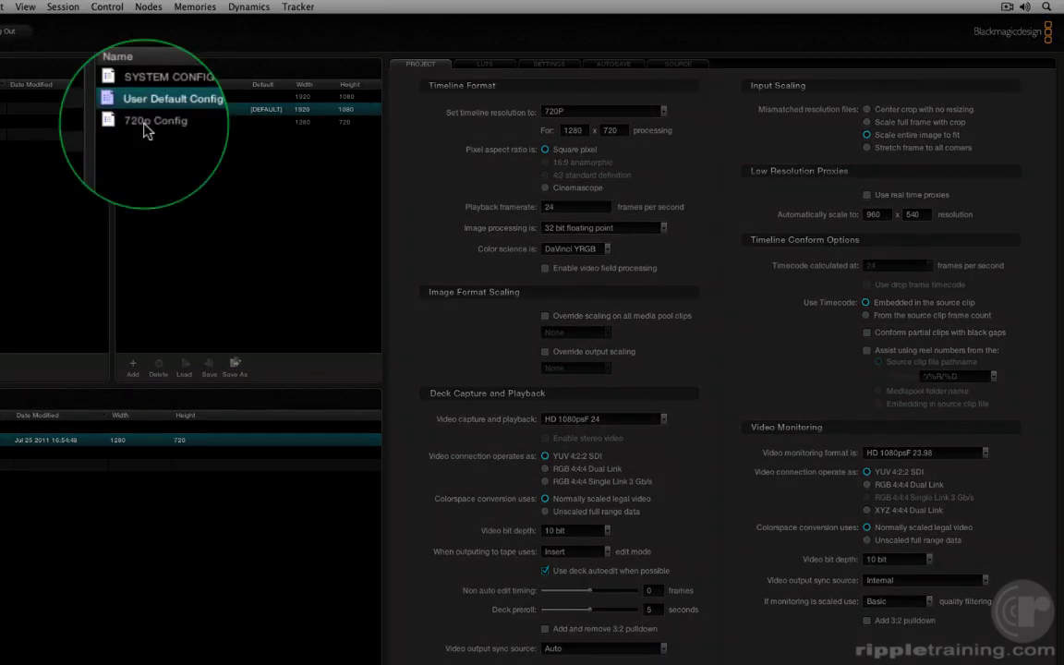
# Select 720p Config and view its Settings page with the cache location
pyautogui.click(145, 124)
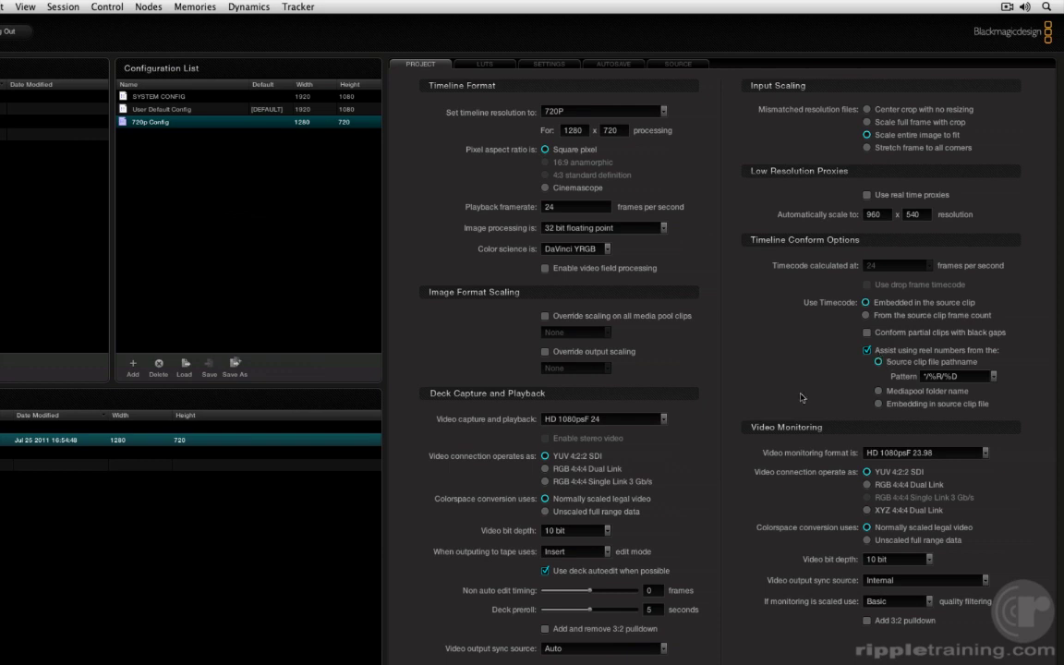
pyautogui.click(555, 65)
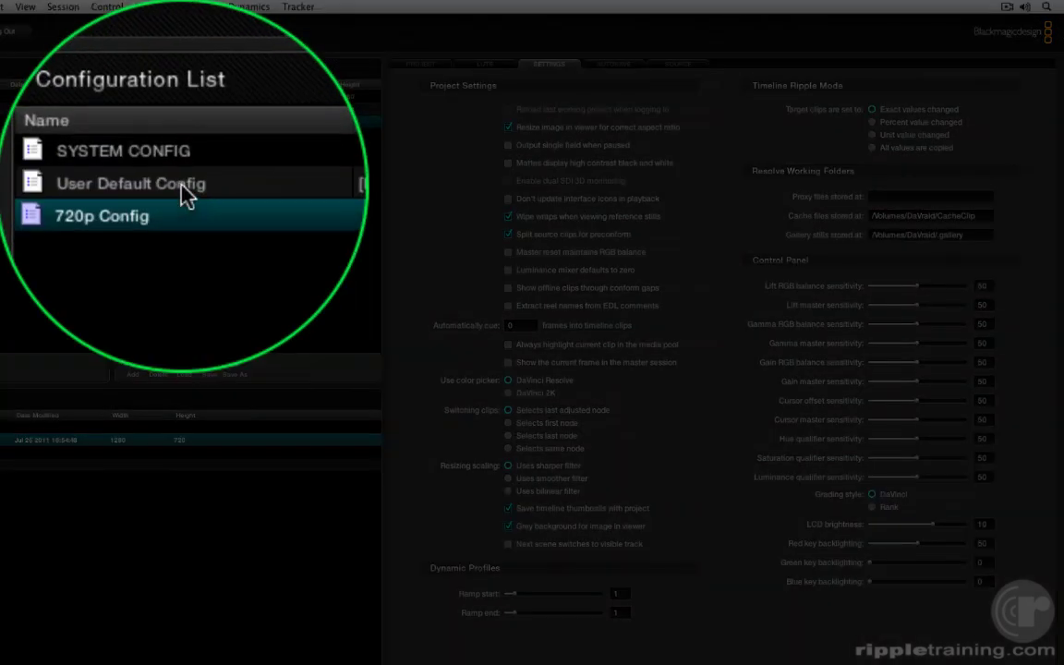
# Switch repeatedly between User Default Config and 720p Config to compare their settings
pyautogui.click(182, 184)
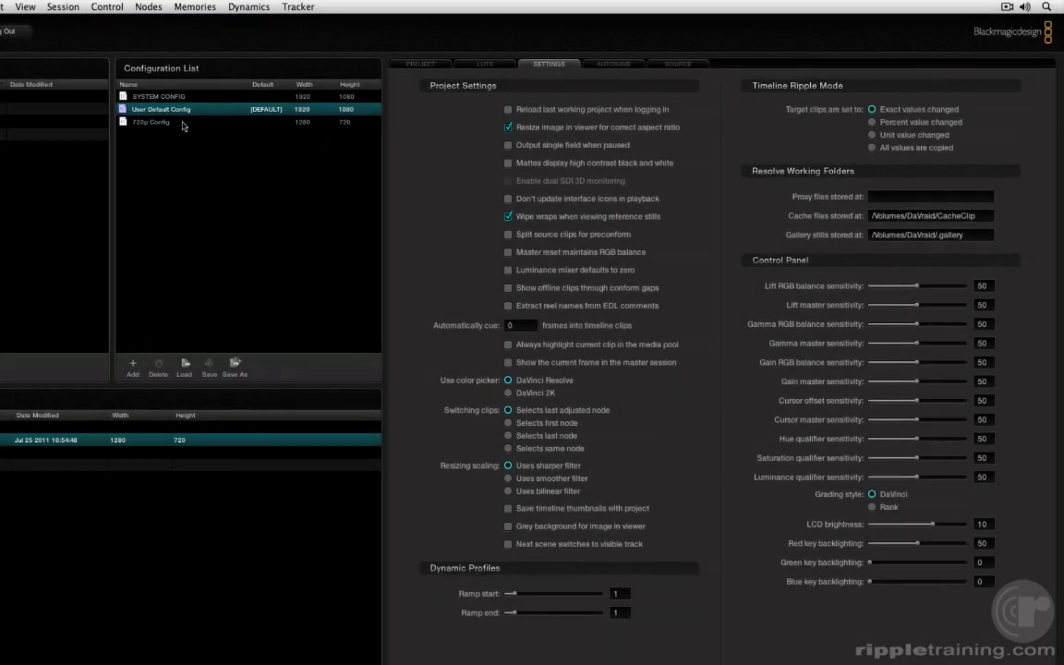
pyautogui.click(182, 122)
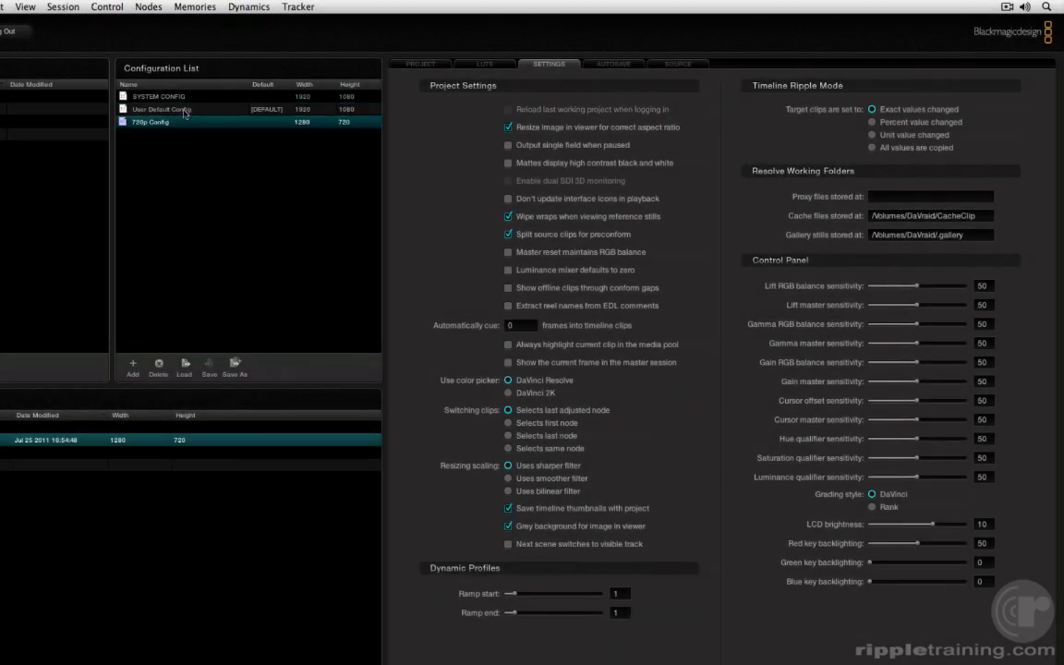
pyautogui.click(185, 110)
pyautogui.click(183, 120)
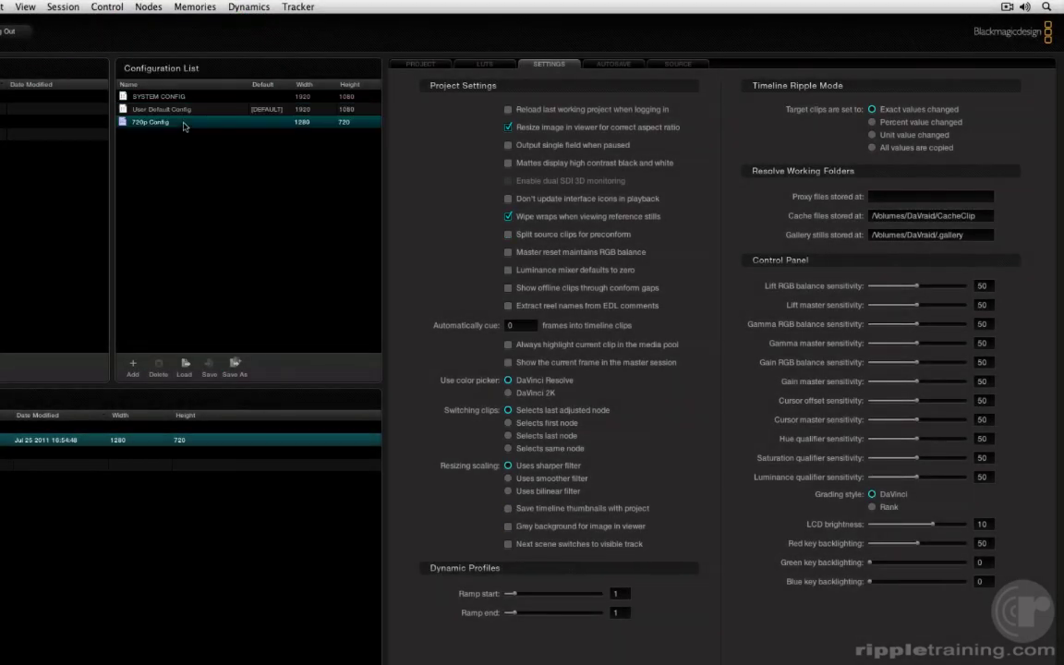
pyautogui.click(183, 112)
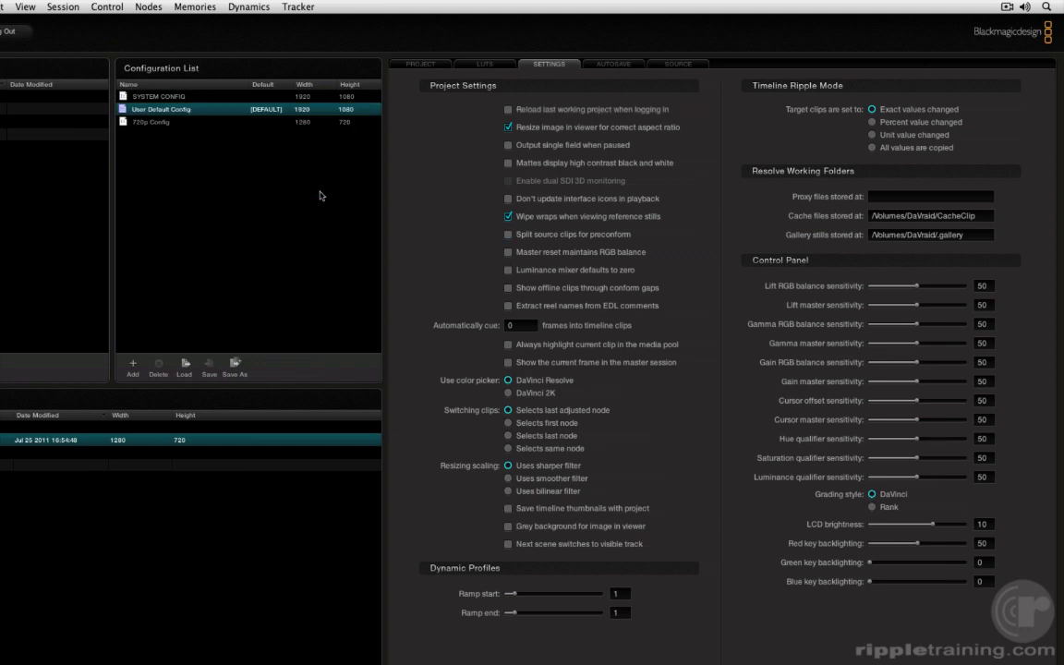
pyautogui.click(163, 122)
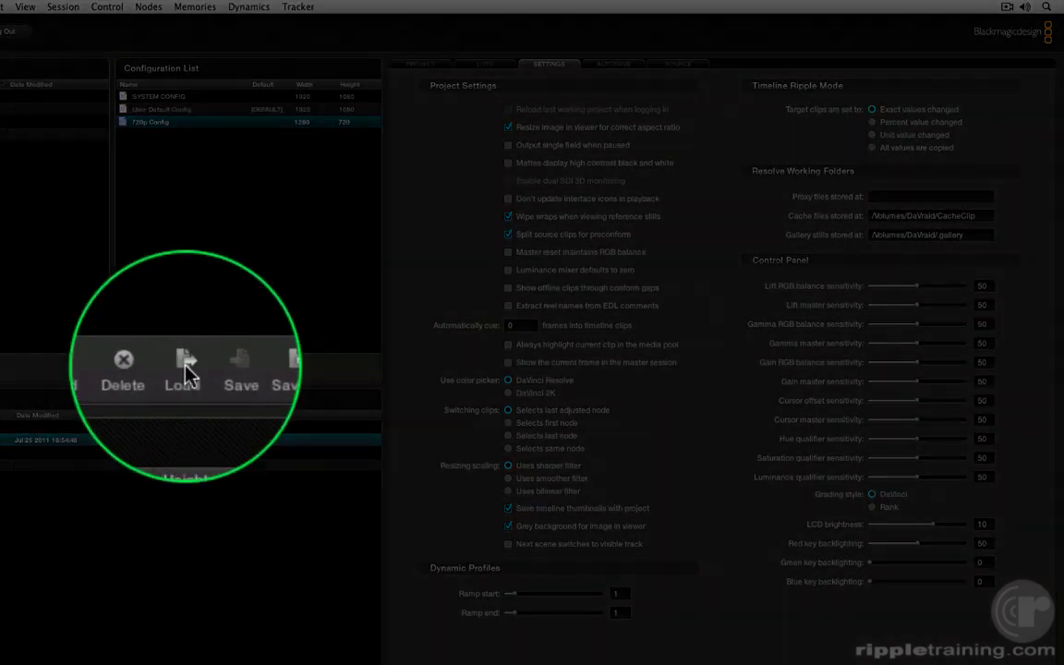
# Try loading 720p Config, decline replacing the project's config, and view the Autosave options
pyautogui.click(185, 365)
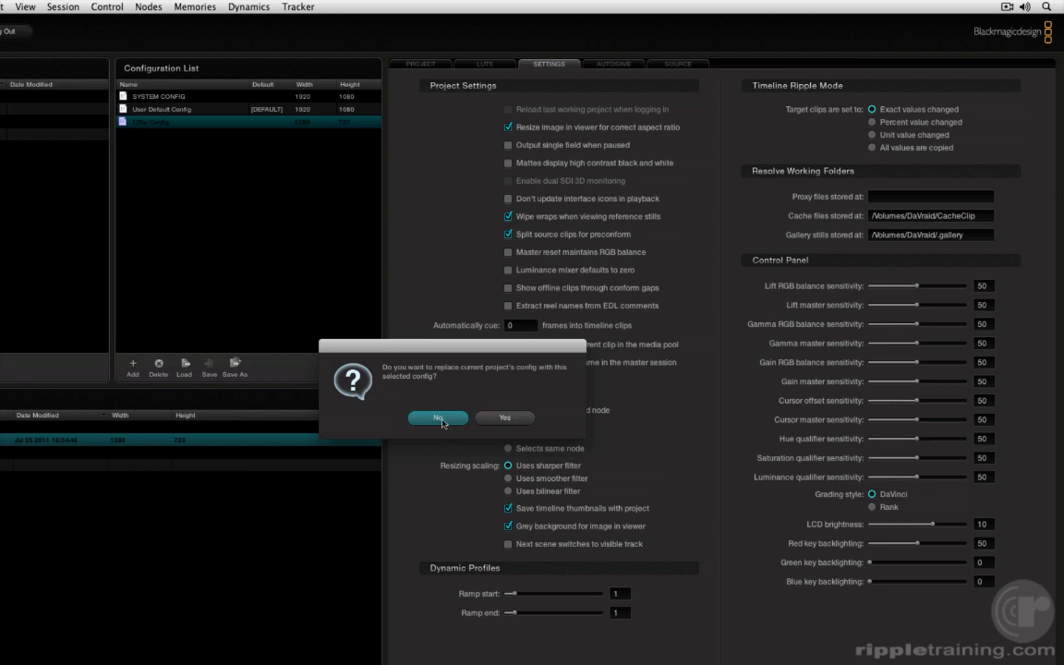
pyautogui.click(449, 420)
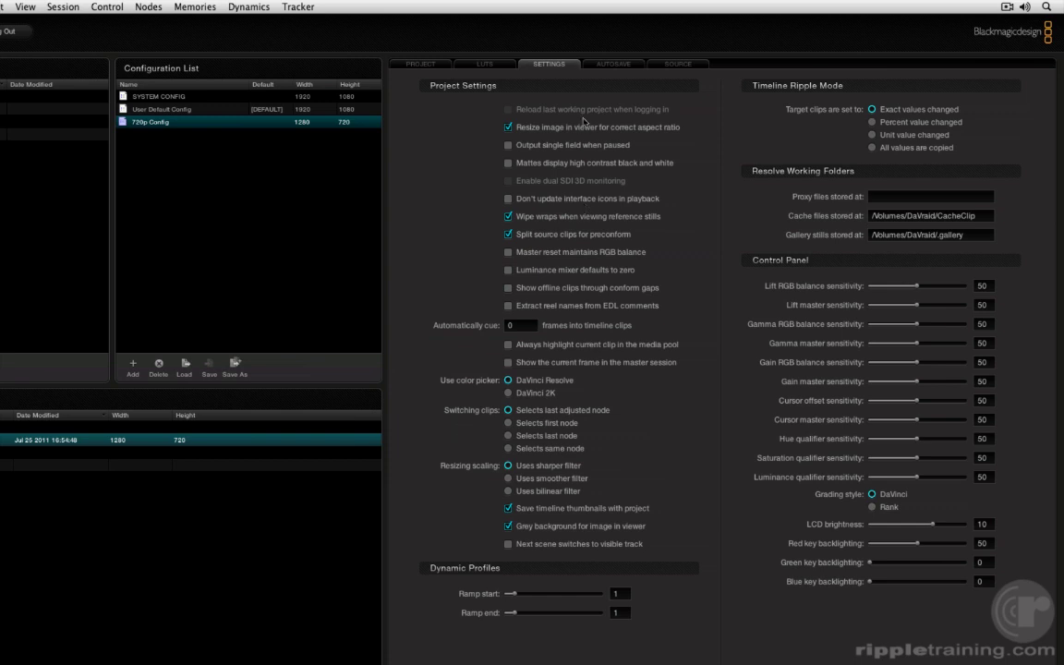
pyautogui.click(611, 64)
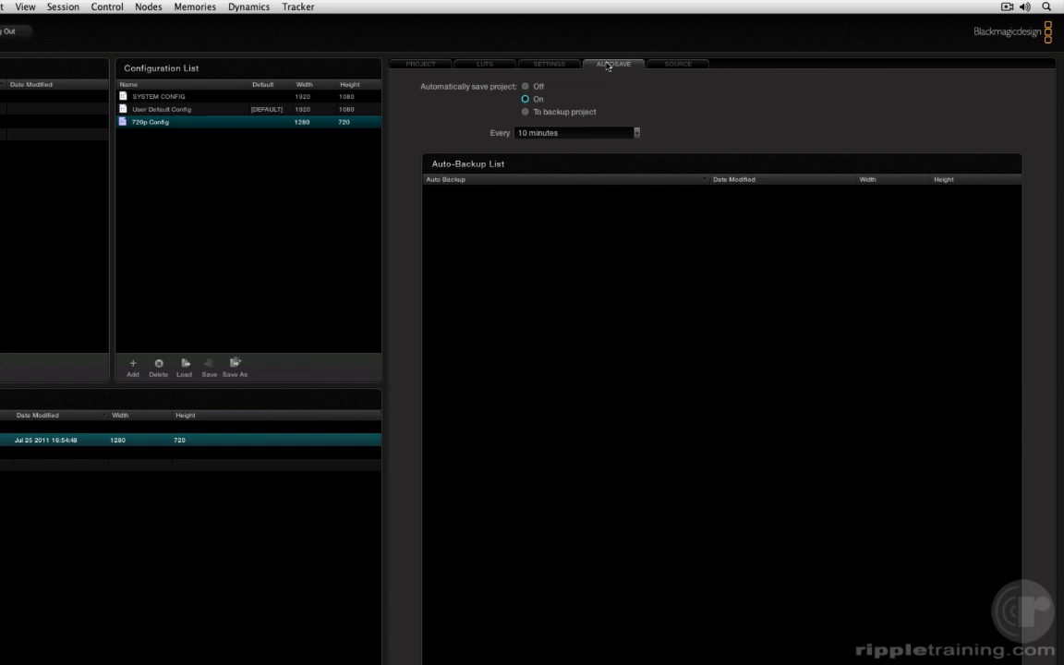
# Keep autosave On every 10 minutes and set it to save to a backup project
pyautogui.click(527, 86)
pyautogui.click(536, 99)
pyautogui.click(637, 134)
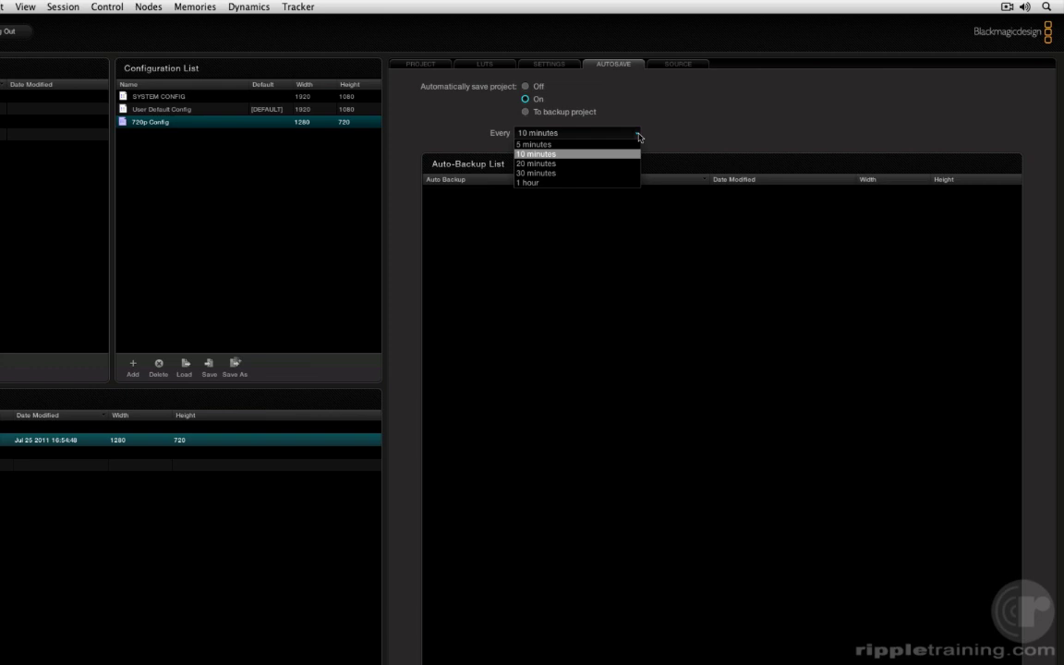
pyautogui.click(670, 135)
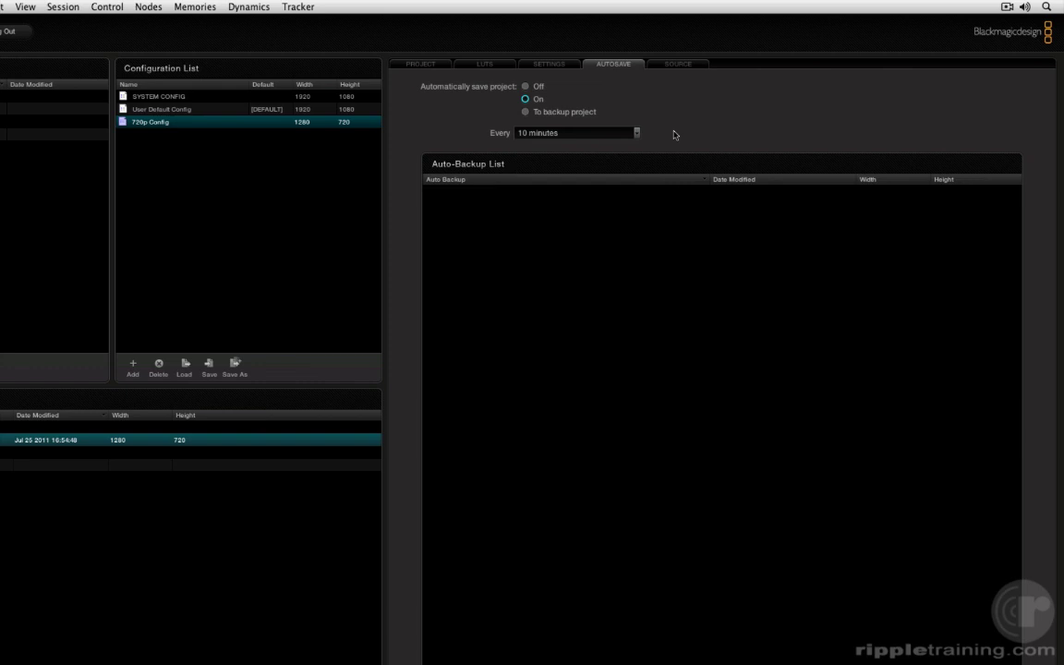
pyautogui.click(560, 113)
pyautogui.click(636, 133)
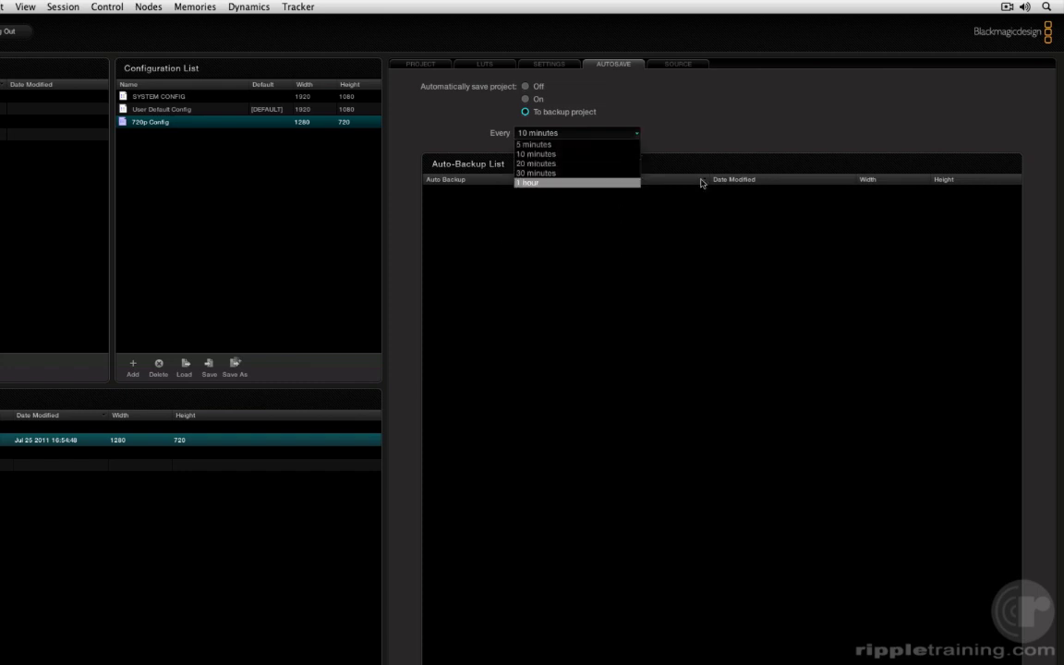
pyautogui.click(687, 112)
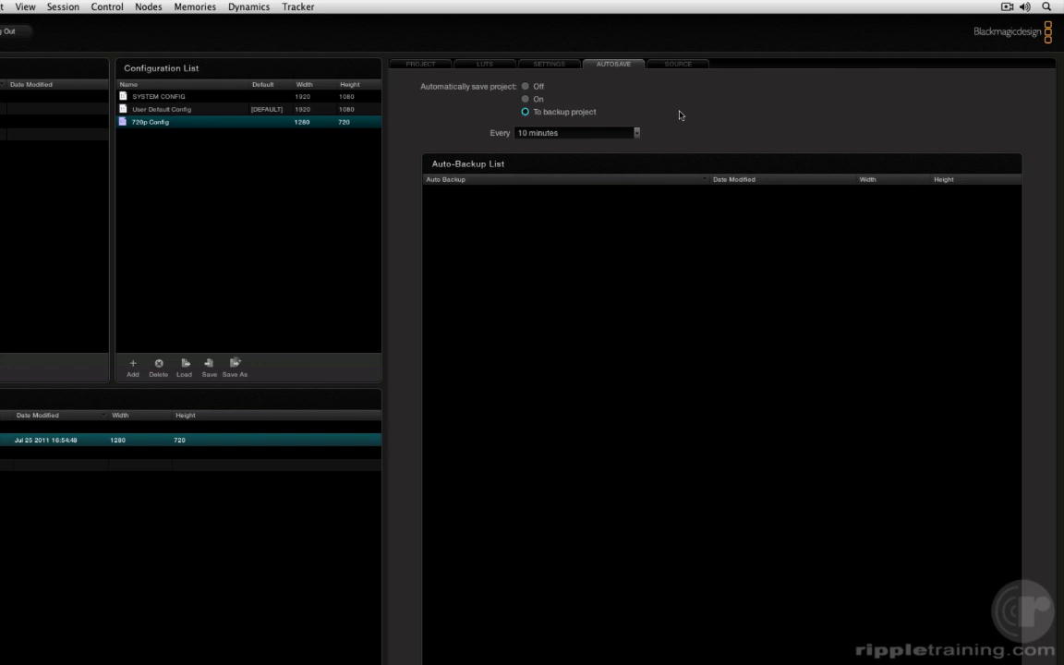
# Turn autosave Off, then compare autosave between User Default Config and 720p Config
pyautogui.click(543, 87)
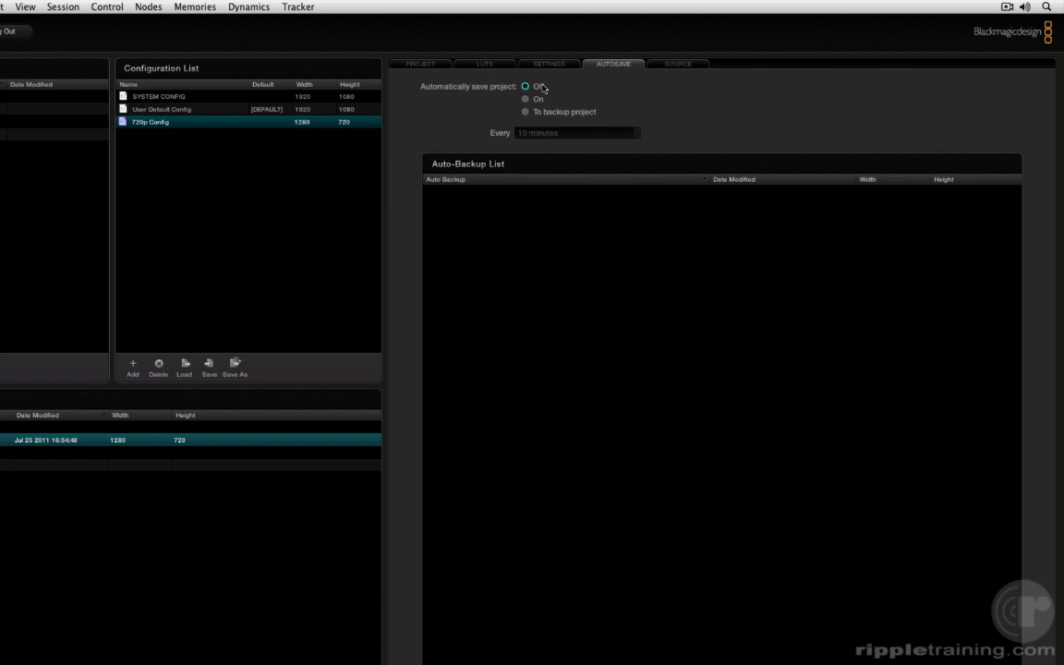
pyautogui.click(142, 112)
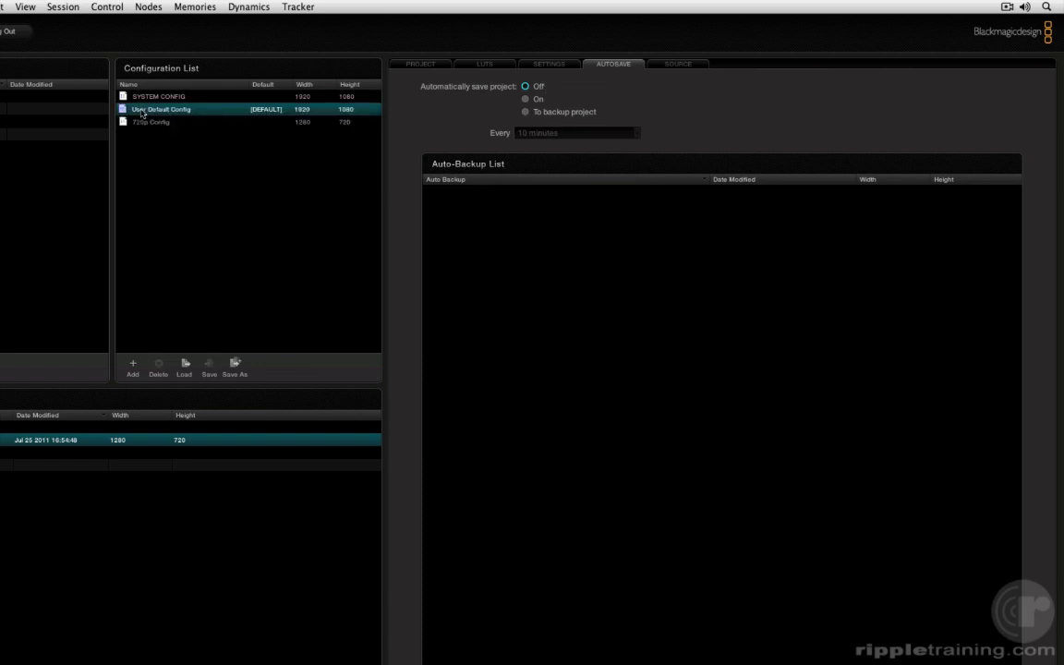
pyautogui.click(141, 123)
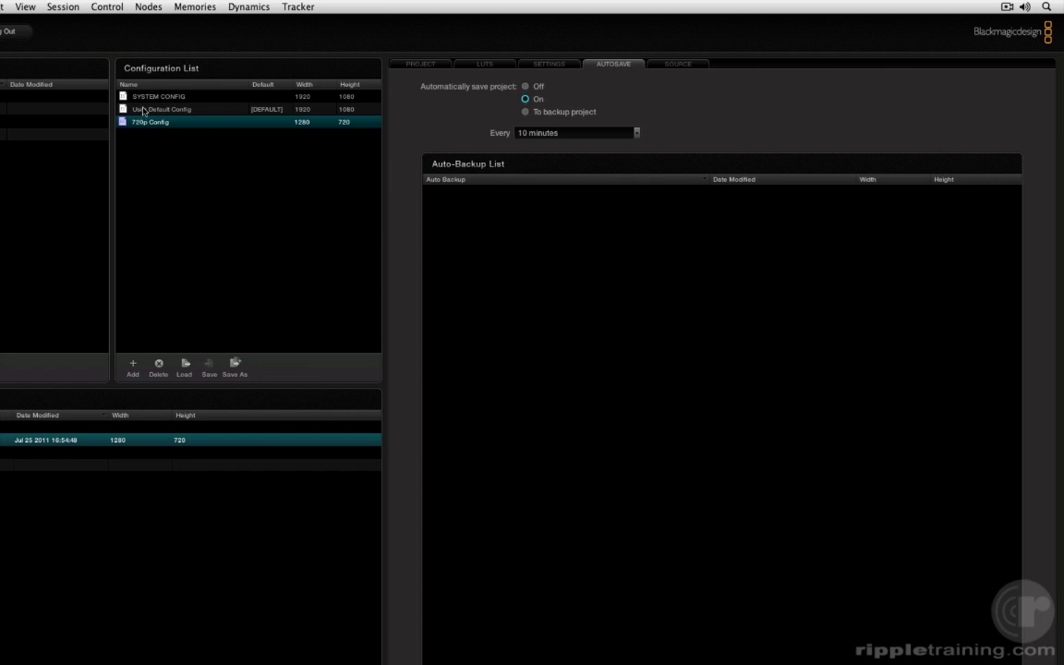
pyautogui.click(130, 108)
pyautogui.click(138, 123)
# Show User Default Config's RED decoder settings and decode clips using Project settings
pyautogui.click(699, 146)
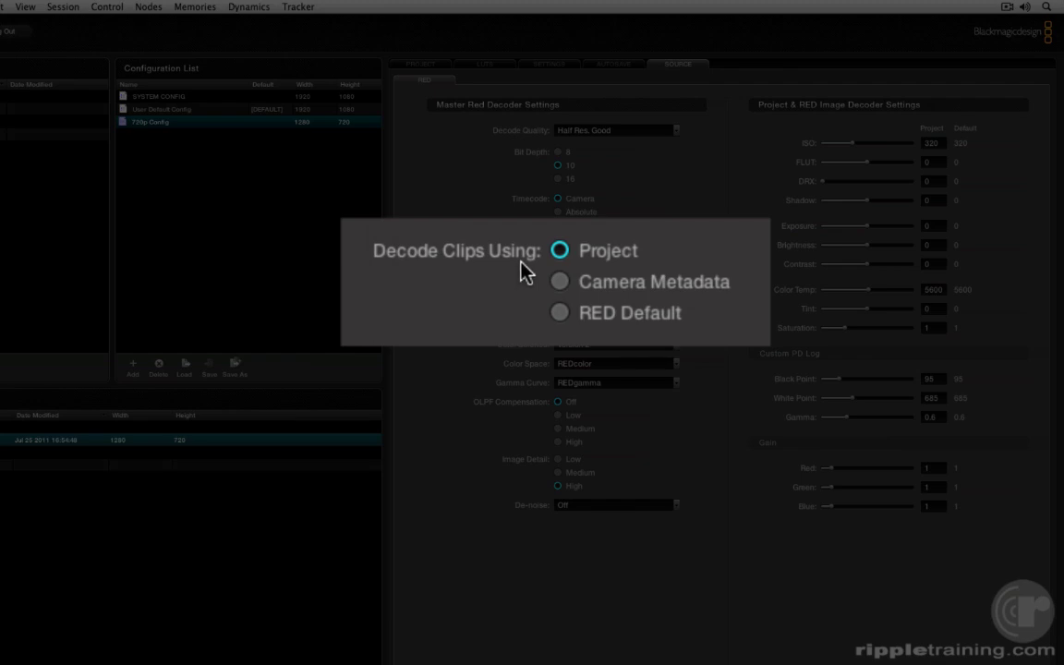
pyautogui.click(194, 109)
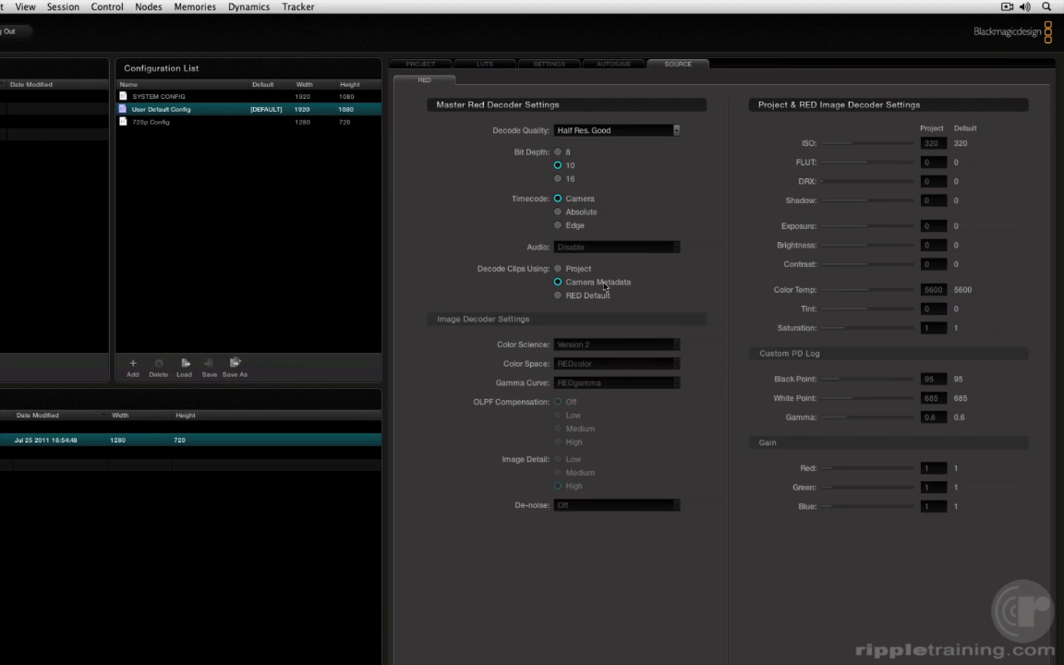
pyautogui.click(580, 269)
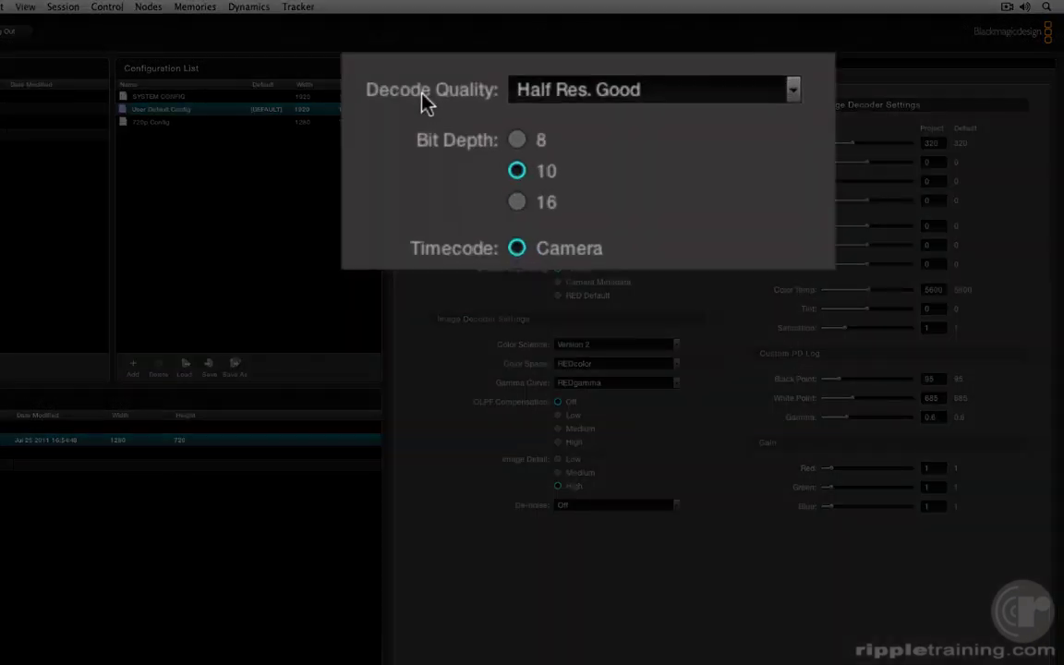
pyautogui.click(795, 89)
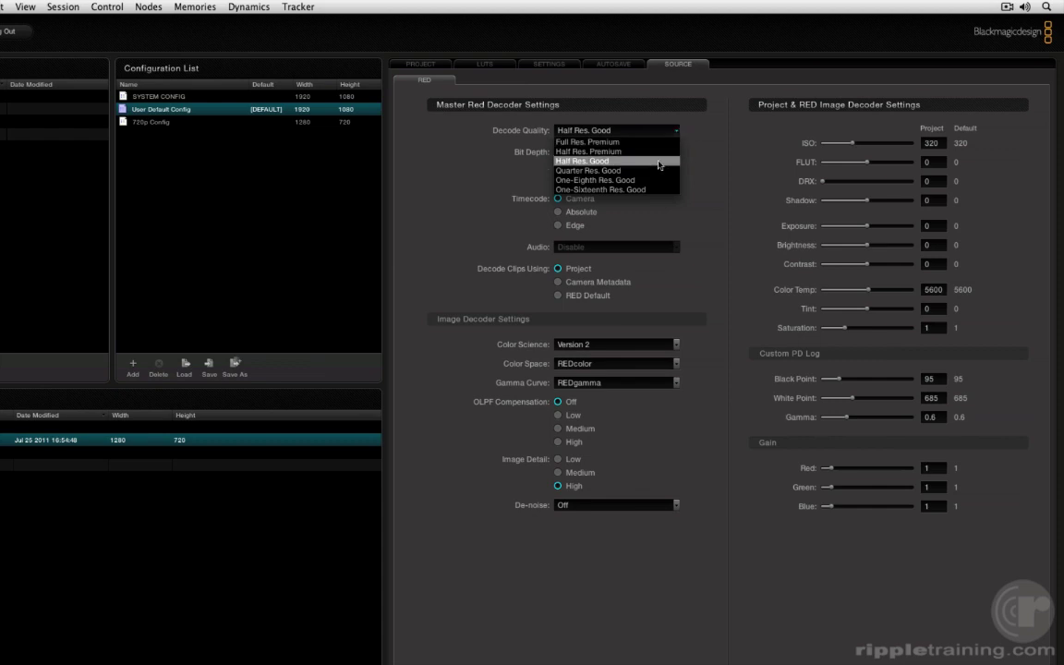
pyautogui.click(670, 161)
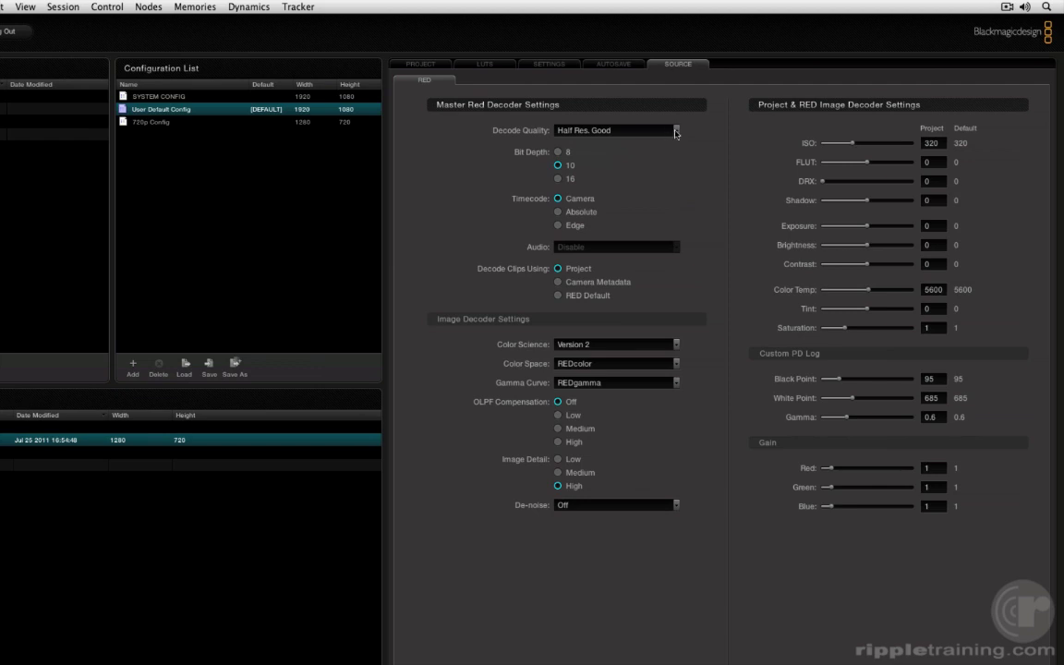
pyautogui.click(606, 131)
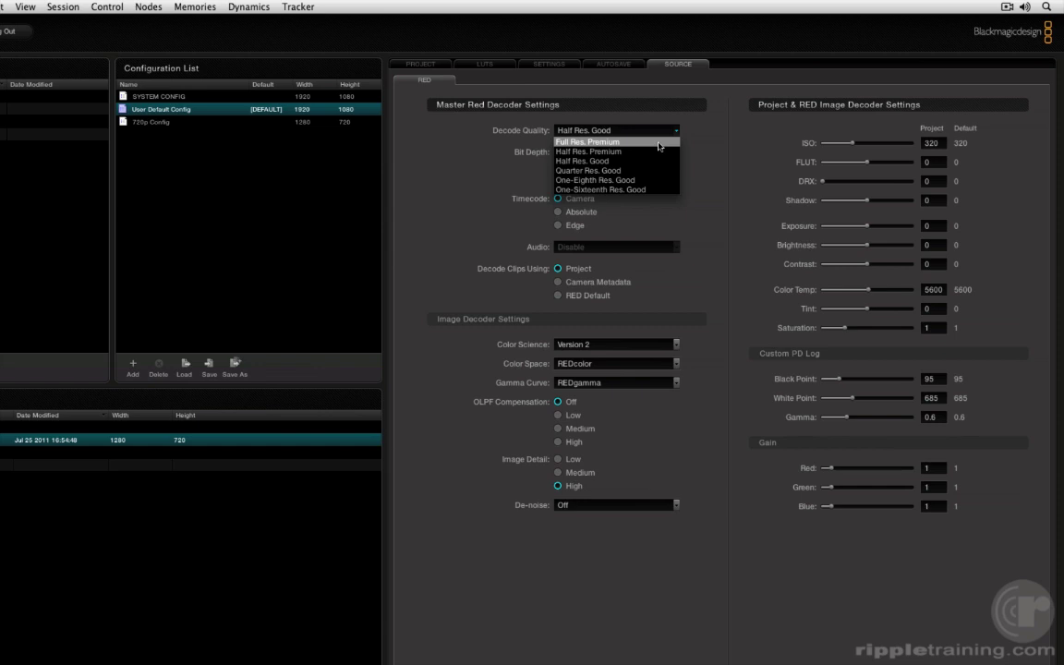
pyautogui.click(709, 154)
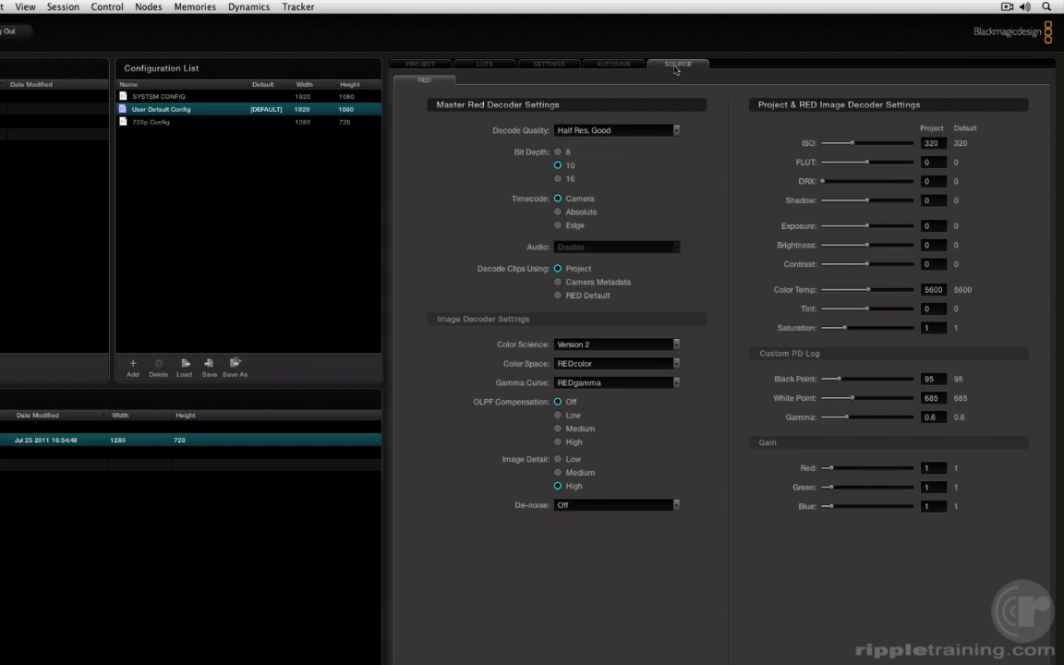
pyautogui.click(415, 65)
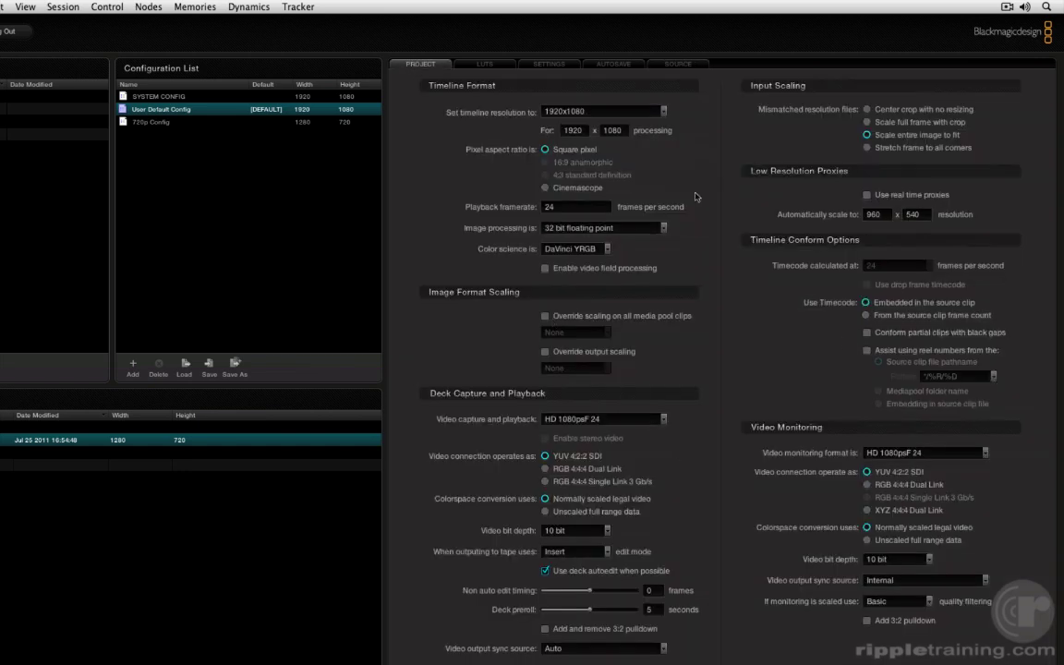
pyautogui.click(502, 67)
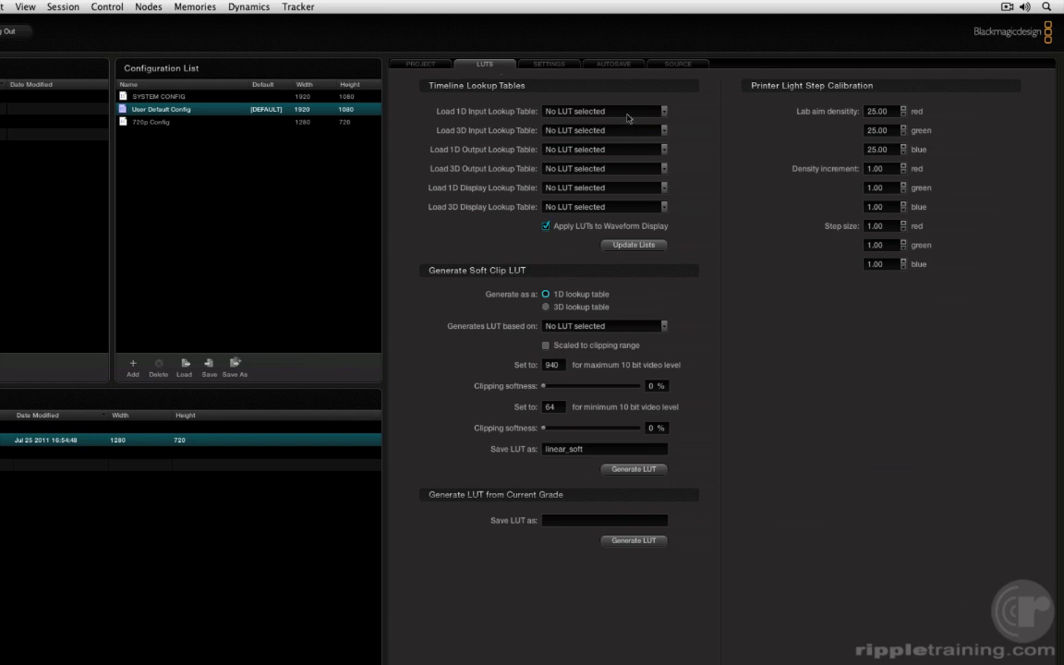
pyautogui.click(549, 64)
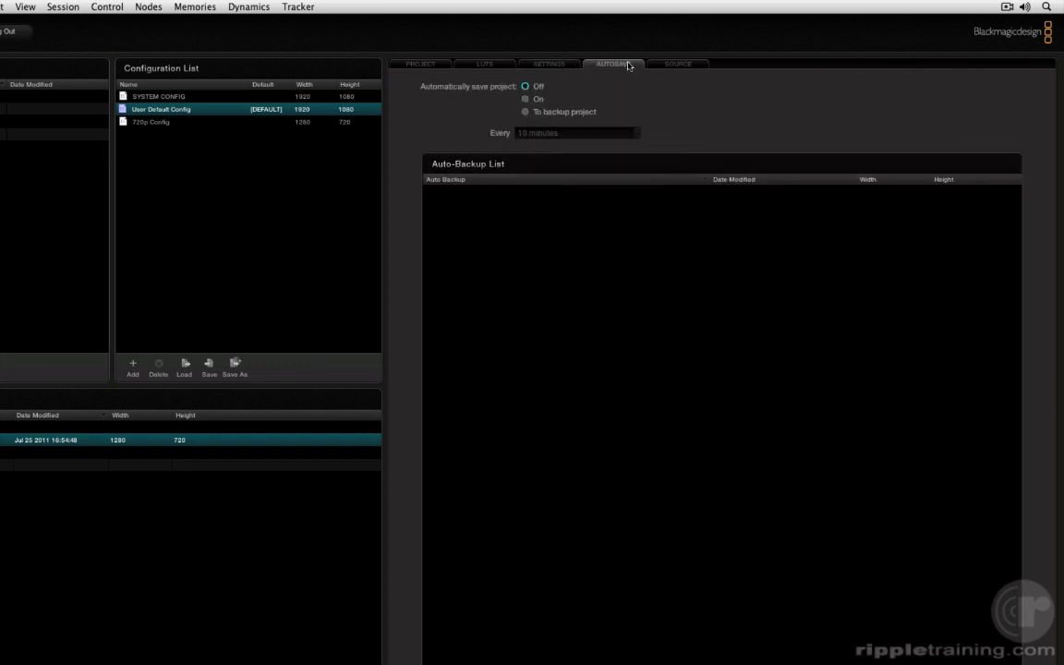
pyautogui.click(631, 66)
pyautogui.click(670, 65)
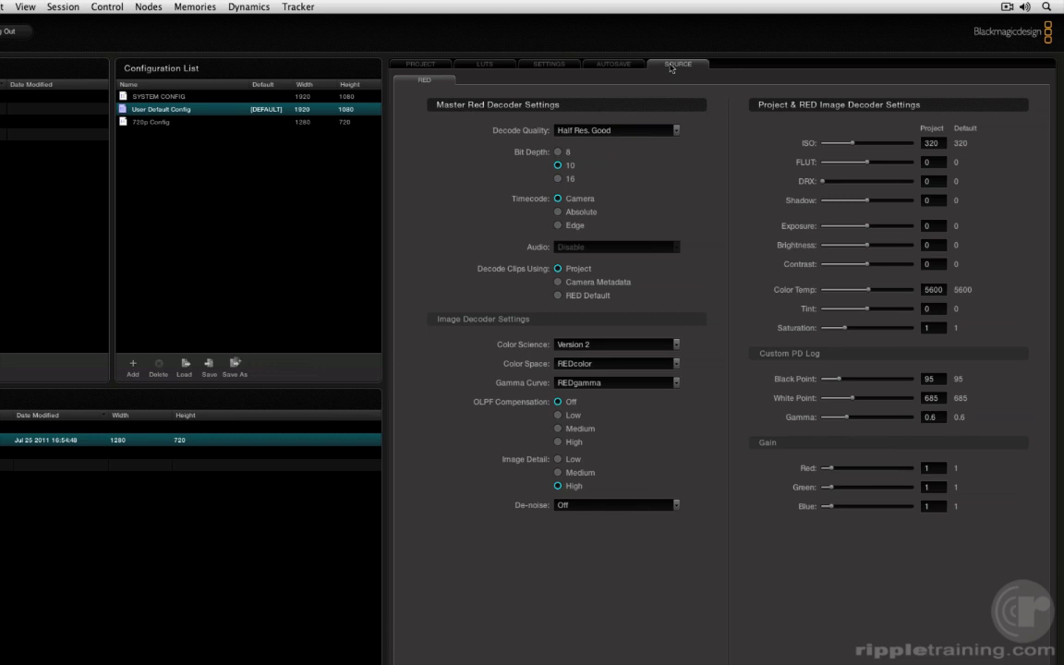